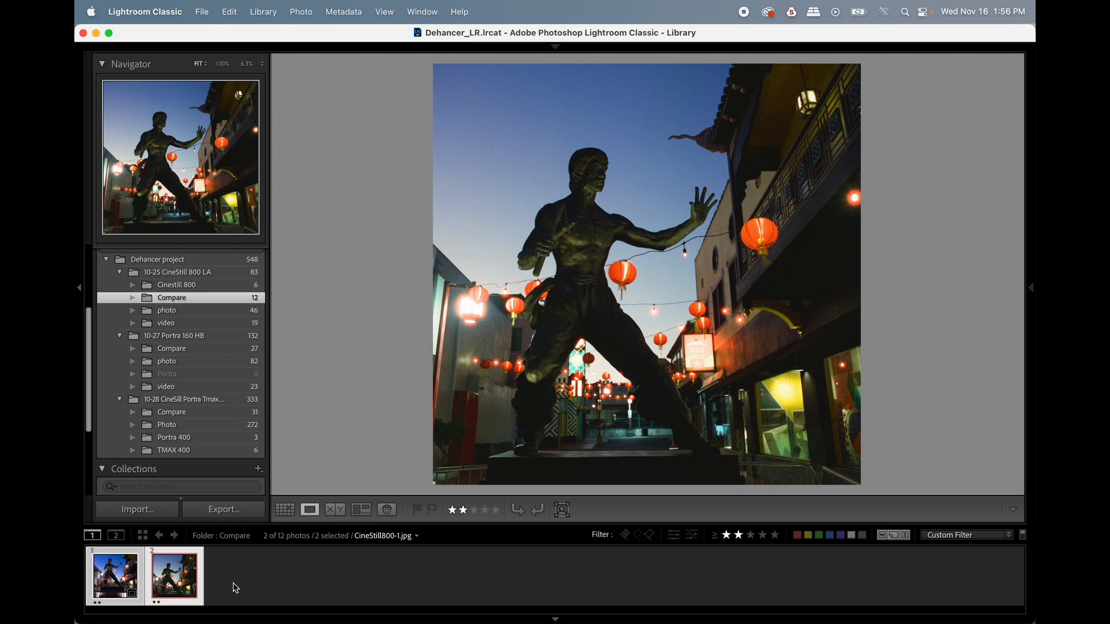
Open the raw statue photo Canon_Cinestill800-8.CR3 for developing and lower its contrast to -60
{"action": "left_click", "coordinate": [213, 585]}
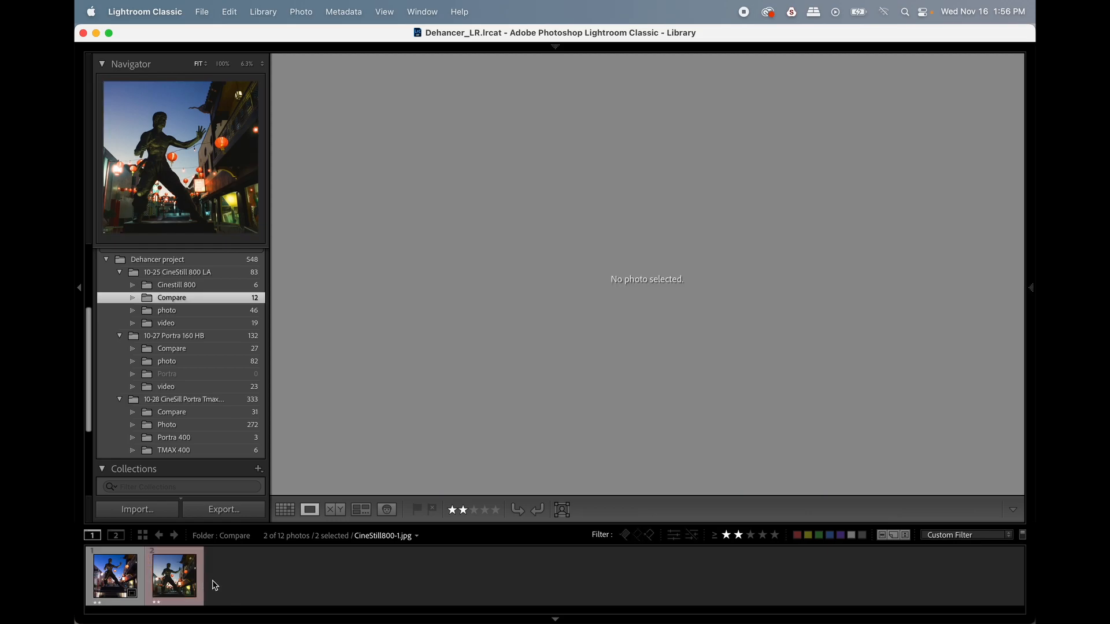
{"action": "left_click", "coordinate": [112, 579]}
{"action": "key", "text": "d"}
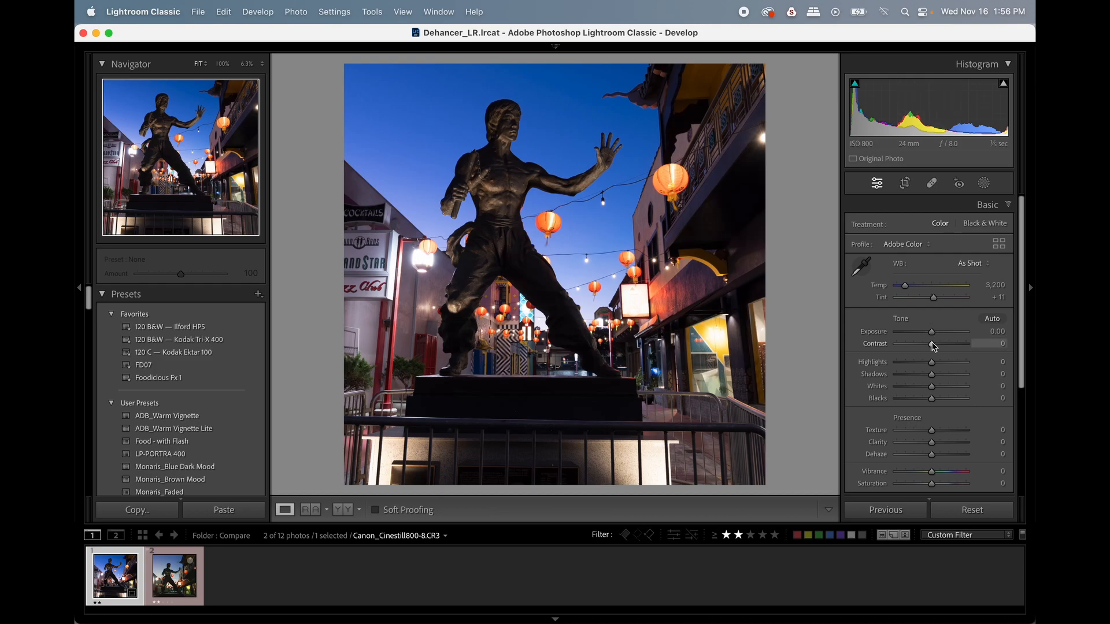
{"action": "left_click_drag", "start_coordinate": [933, 344], "coordinate": [911, 345]}
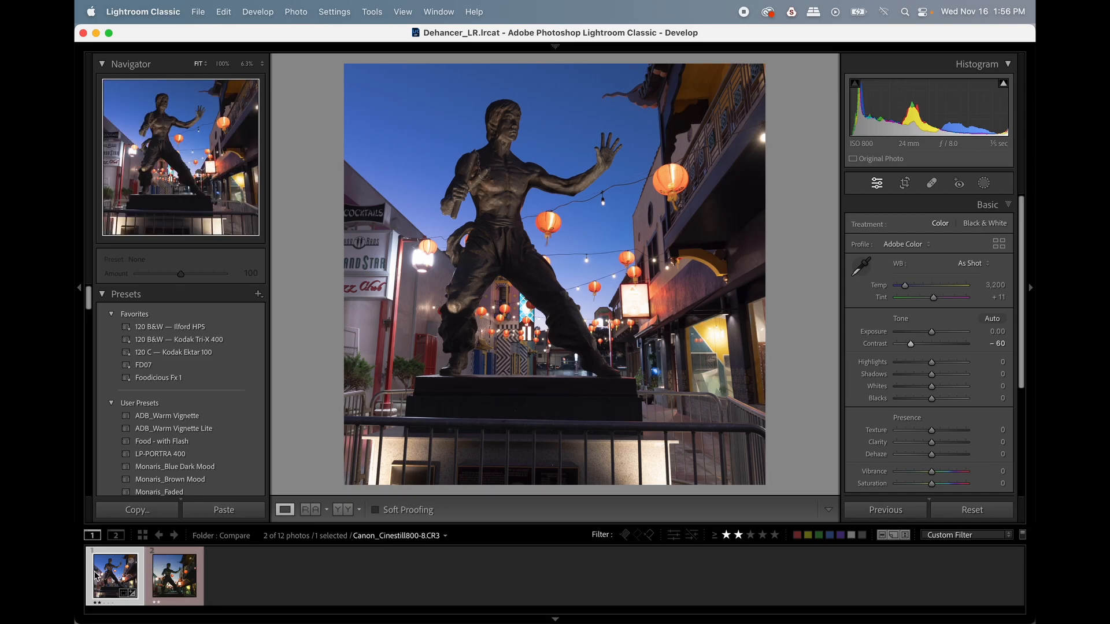
Send the raw statue photo to the Dehancer plugin for external editing
{"action": "right_click", "coordinate": [106, 582]}
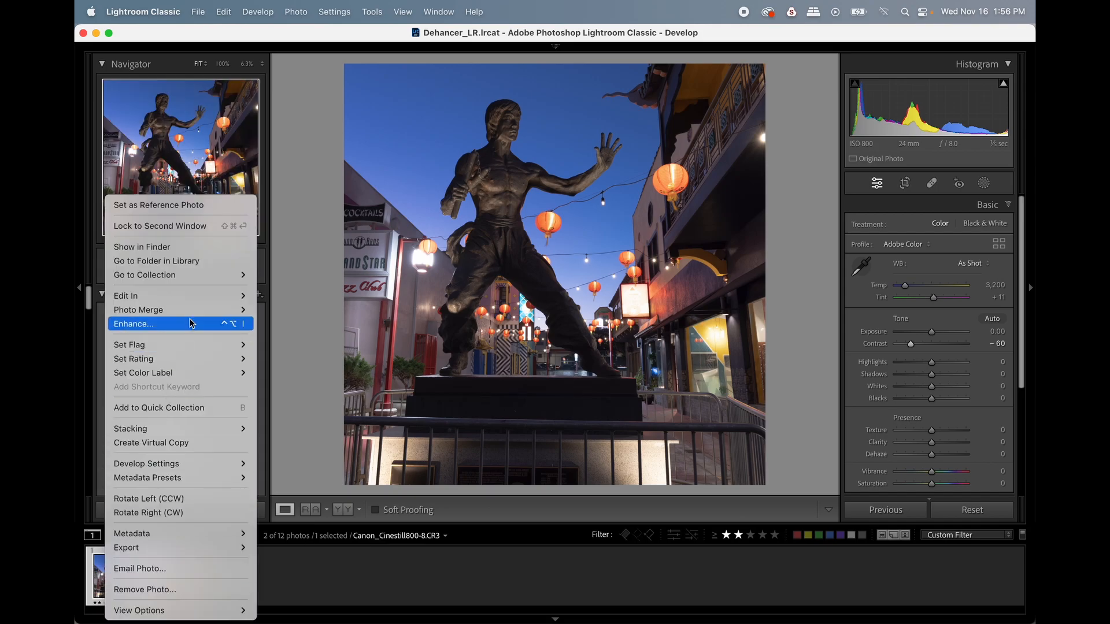
{"action": "mouse_move", "coordinate": [207, 299]}
{"action": "left_click", "coordinate": [281, 332]}
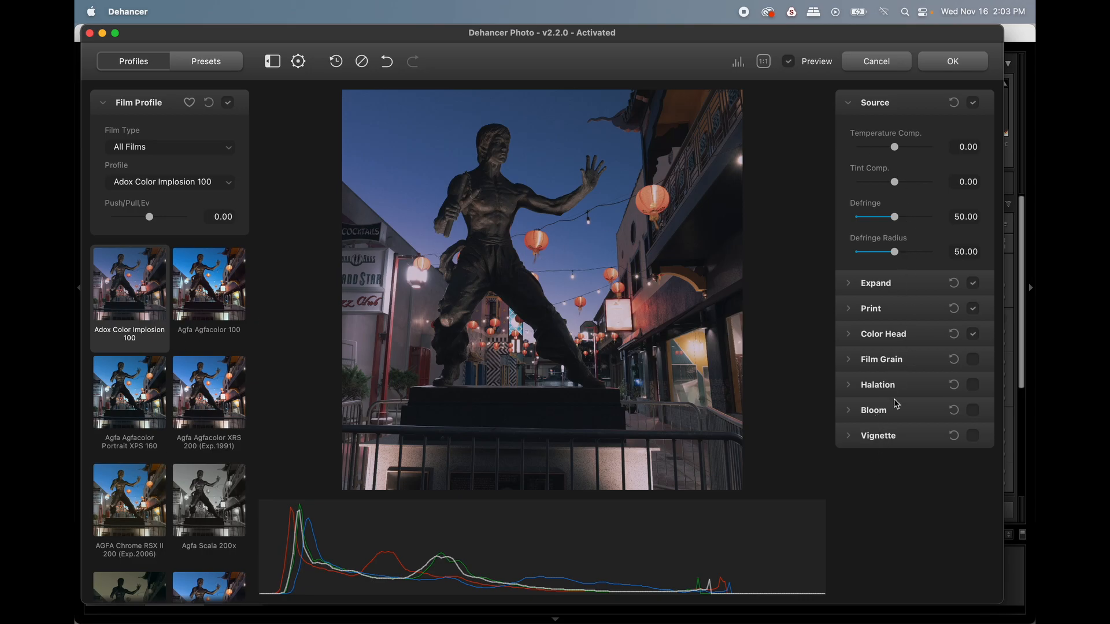
Look through the available film types and the list of film profiles without changing the selection
{"action": "left_click", "coordinate": [230, 151]}
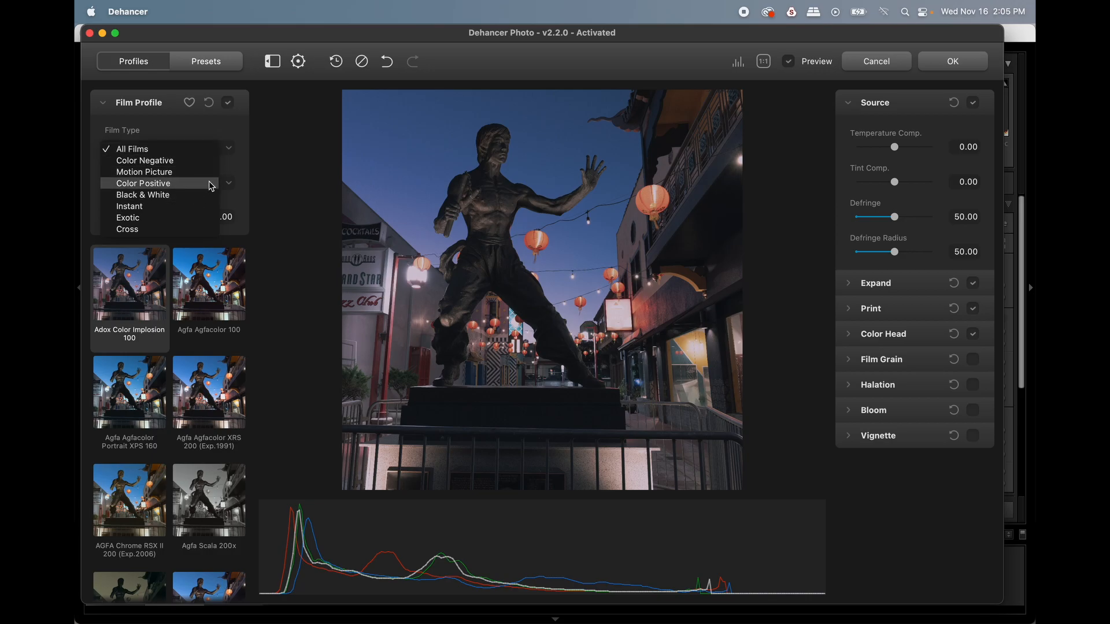
{"action": "left_click", "coordinate": [240, 171]}
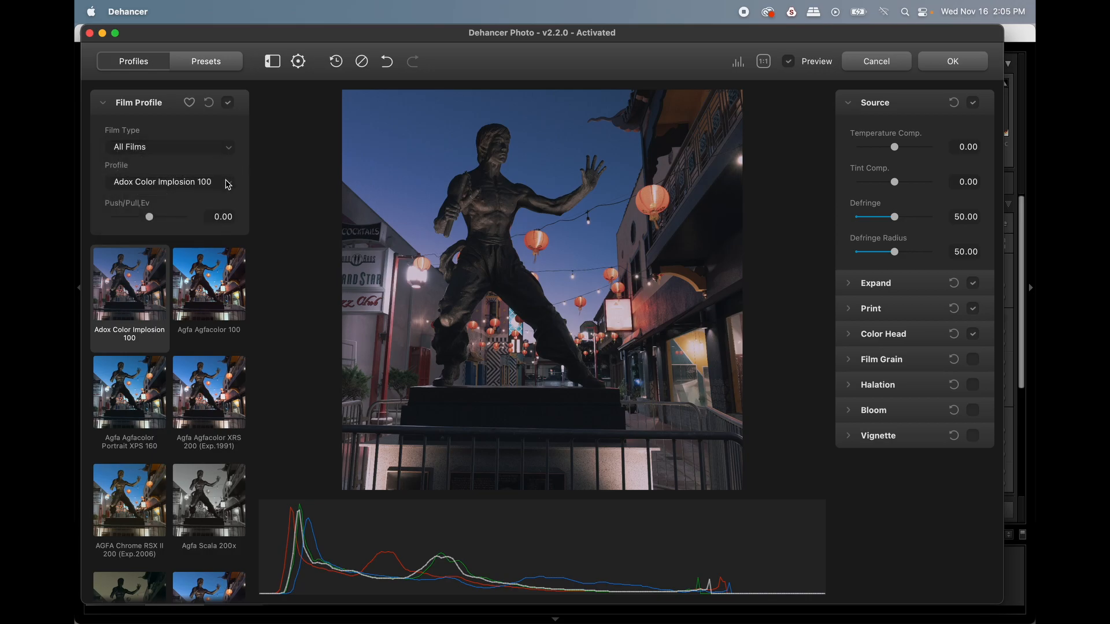
{"action": "left_click", "coordinate": [229, 184]}
{"action": "left_click", "coordinate": [205, 298]}
Try the Agfacolor Portrait XPS 160, Agfacolor XRS 200, AGFA Chrome RSX II 200 and Agfa Scala 200x film profiles, and reset the adjustments
{"action": "left_click", "coordinate": [128, 376]}
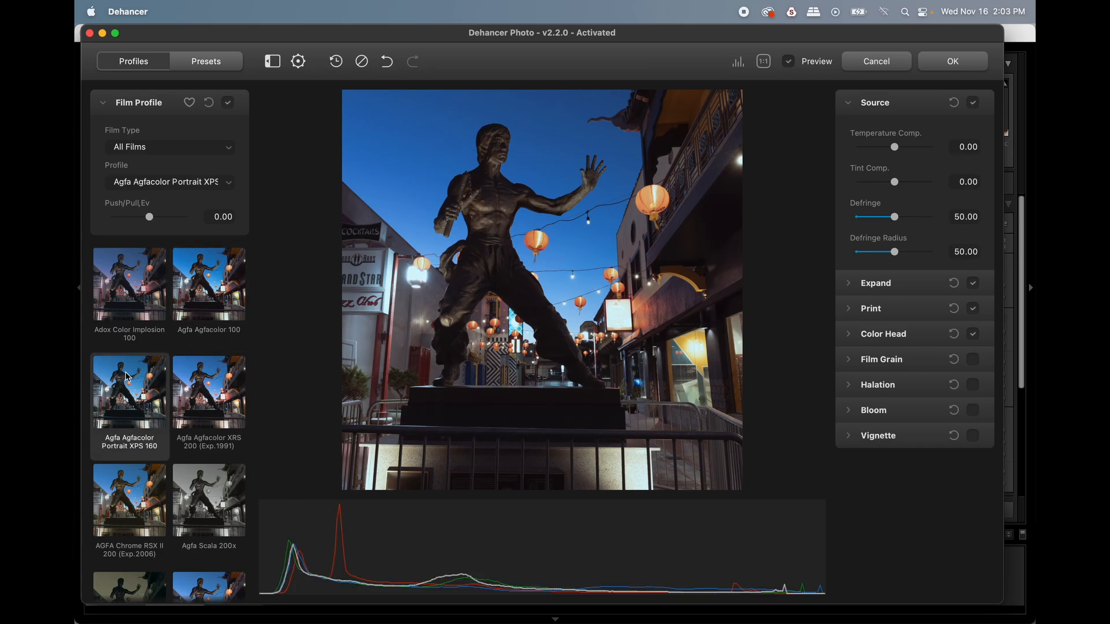
{"action": "left_click", "coordinate": [226, 389]}
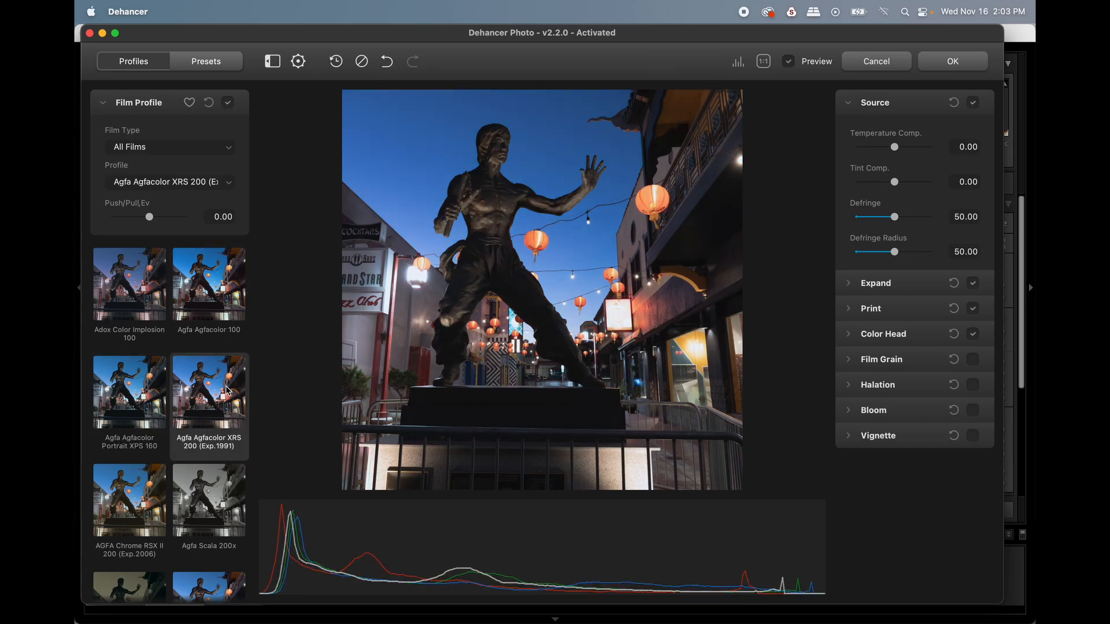
{"action": "left_click", "coordinate": [141, 492]}
{"action": "left_click", "coordinate": [202, 495]}
{"action": "left_click", "coordinate": [204, 406]}
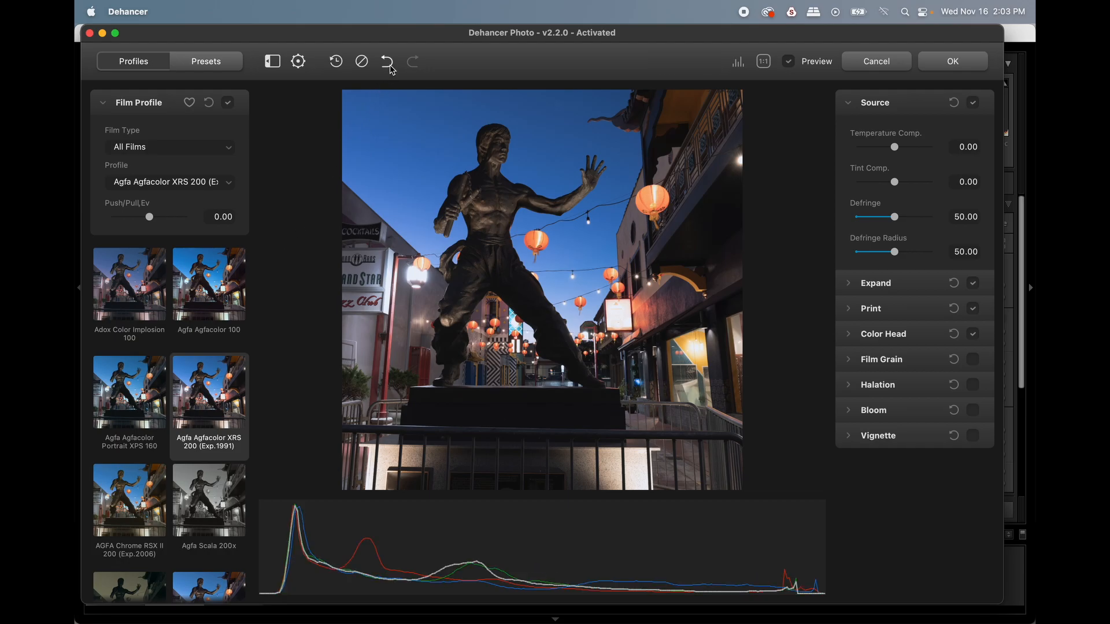
{"action": "left_click", "coordinate": [363, 63]}
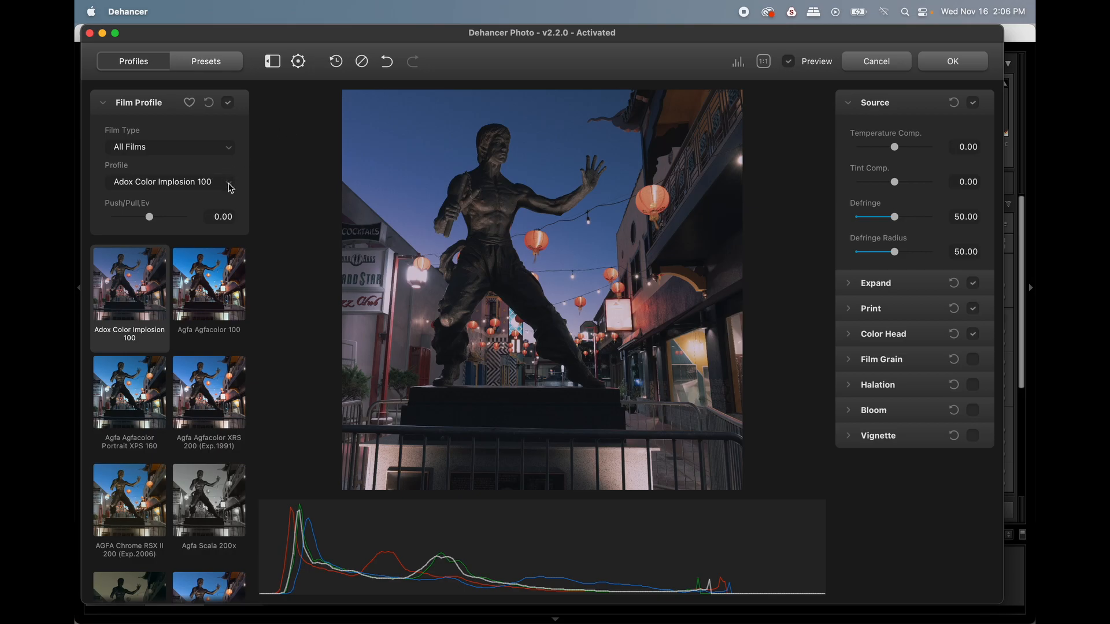
Set the film profile to Cinestill 800T
{"action": "left_click", "coordinate": [231, 185]}
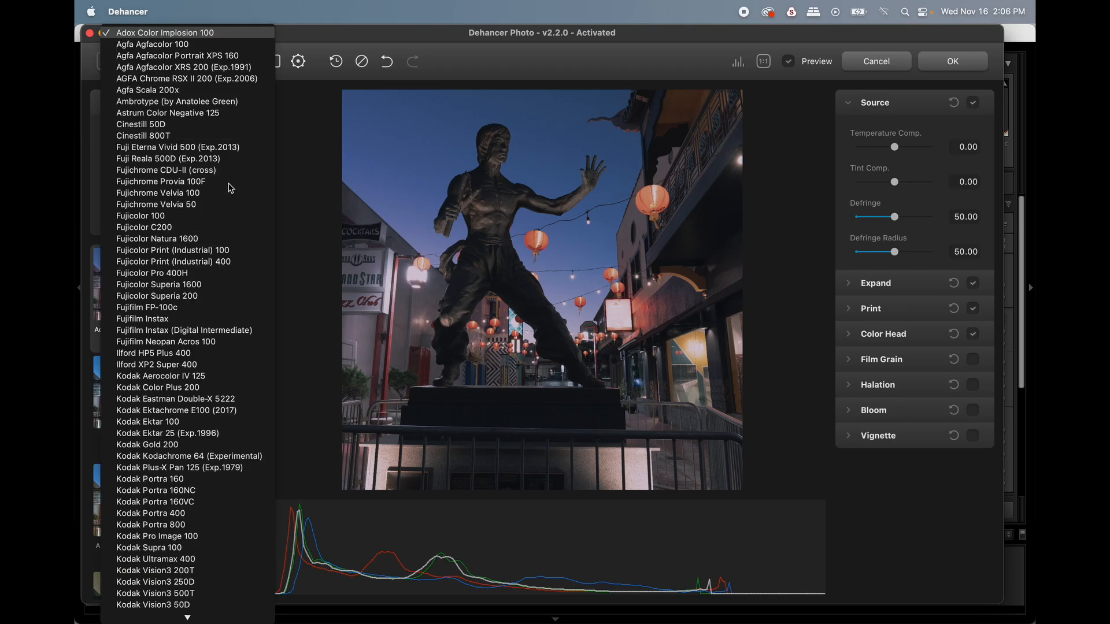
{"action": "left_click", "coordinate": [217, 136]}
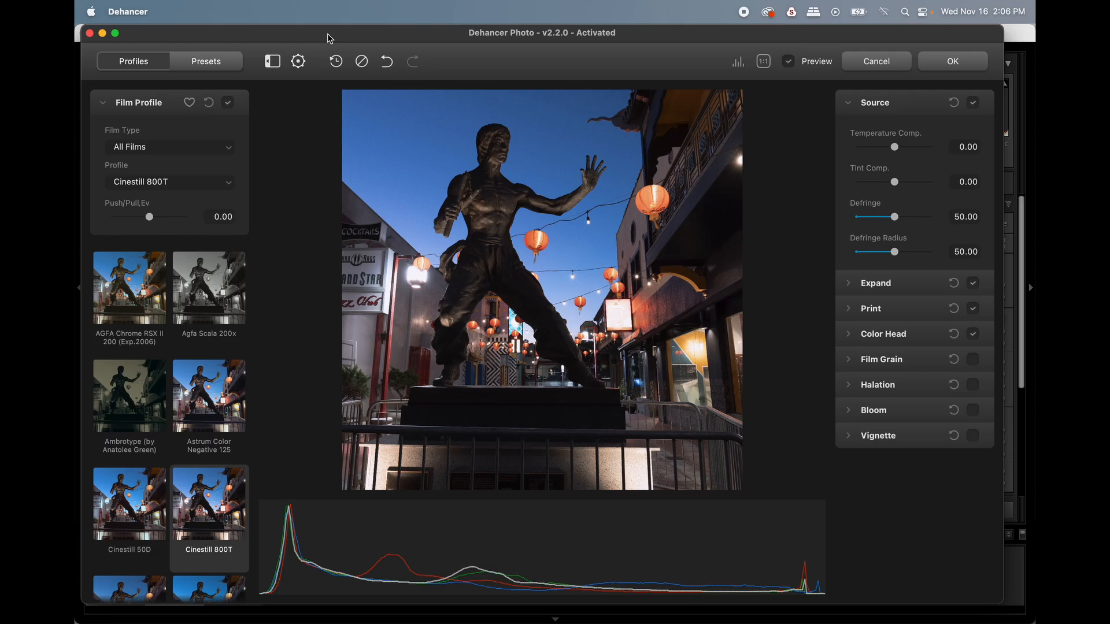
Show the film scan CineStill800-1.jpg in Lightroom and arrange its window beside Dehancer for comparison
{"action": "left_click_drag", "start_coordinate": [329, 37], "coordinate": [492, 6]}
{"action": "left_click", "coordinate": [211, 35]}
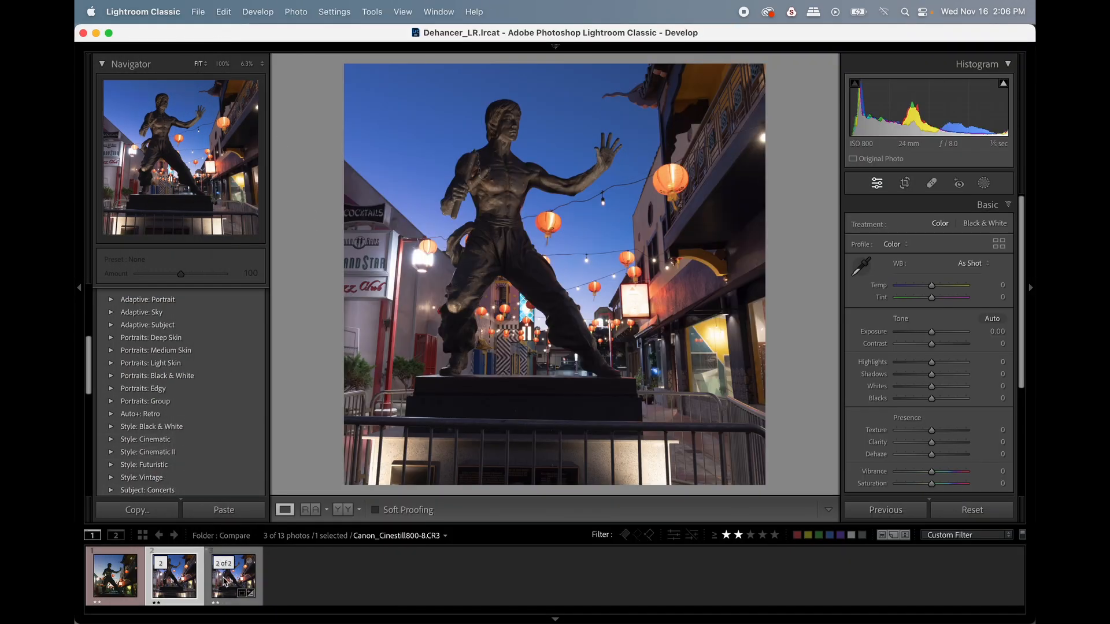
{"action": "left_click", "coordinate": [106, 587]}
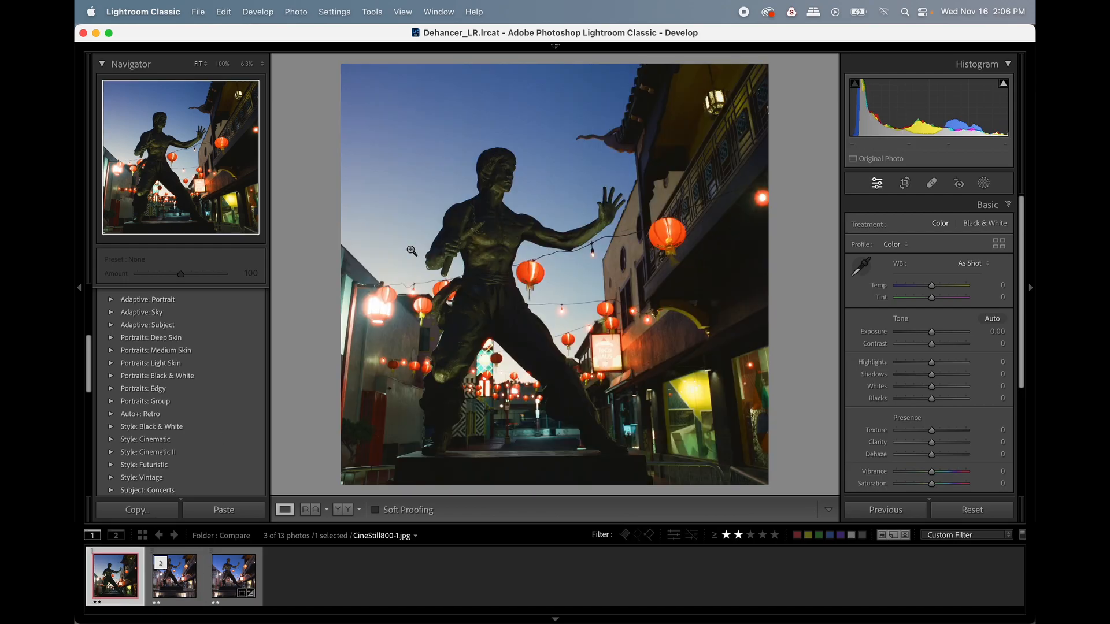
{"action": "left_click_drag", "start_coordinate": [735, 38], "coordinate": [474, 26]}
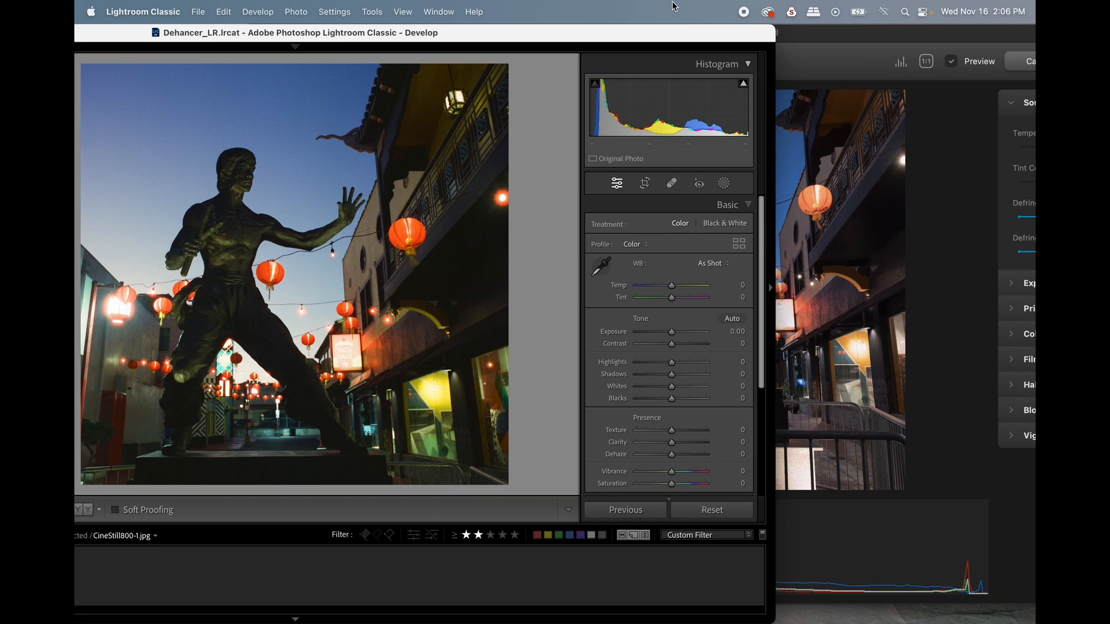
{"action": "left_click", "coordinate": [797, 53]}
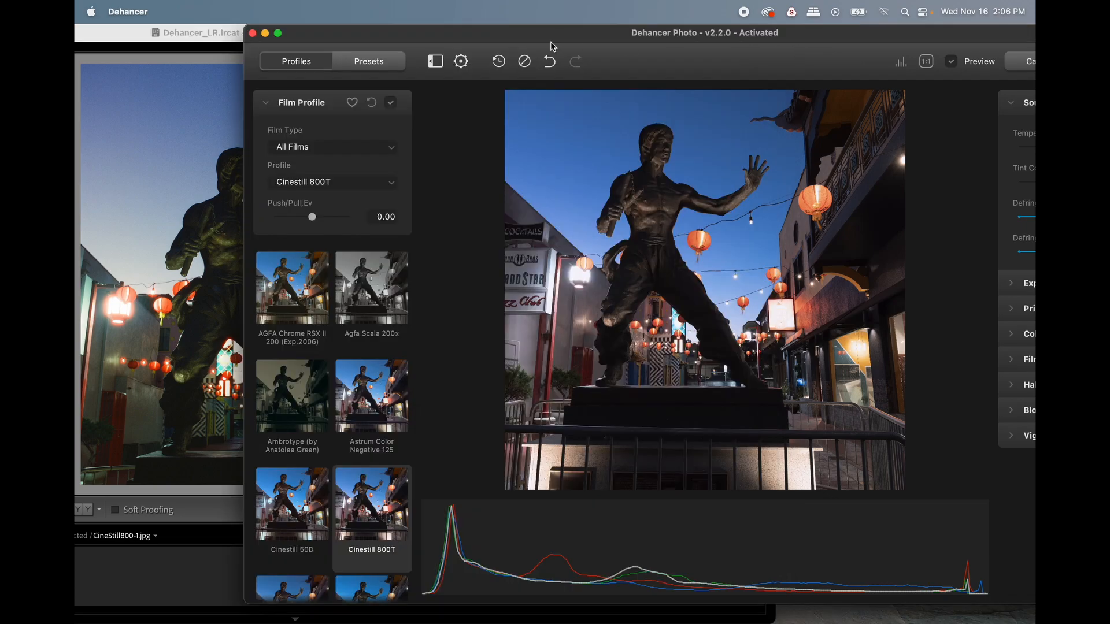
{"action": "left_click_drag", "start_coordinate": [560, 39], "coordinate": [638, 25]}
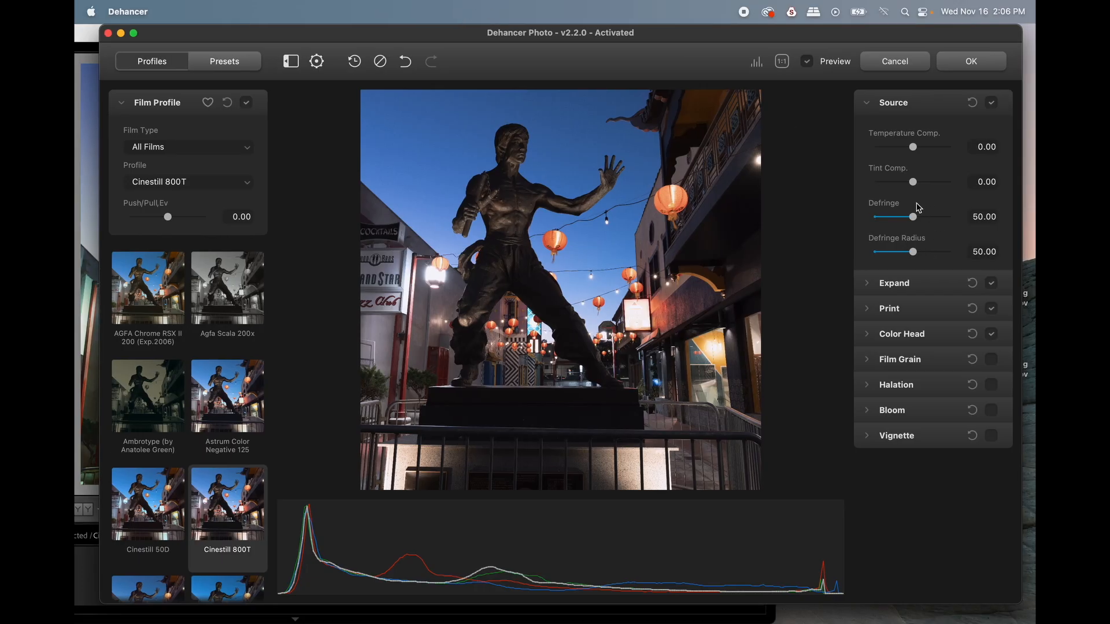
Compare with the film scan and set the source Temperature Comp. to 7.07 and Tint Comp. to -41.34
{"action": "left_click_drag", "start_coordinate": [721, 39], "coordinate": [781, 26]}
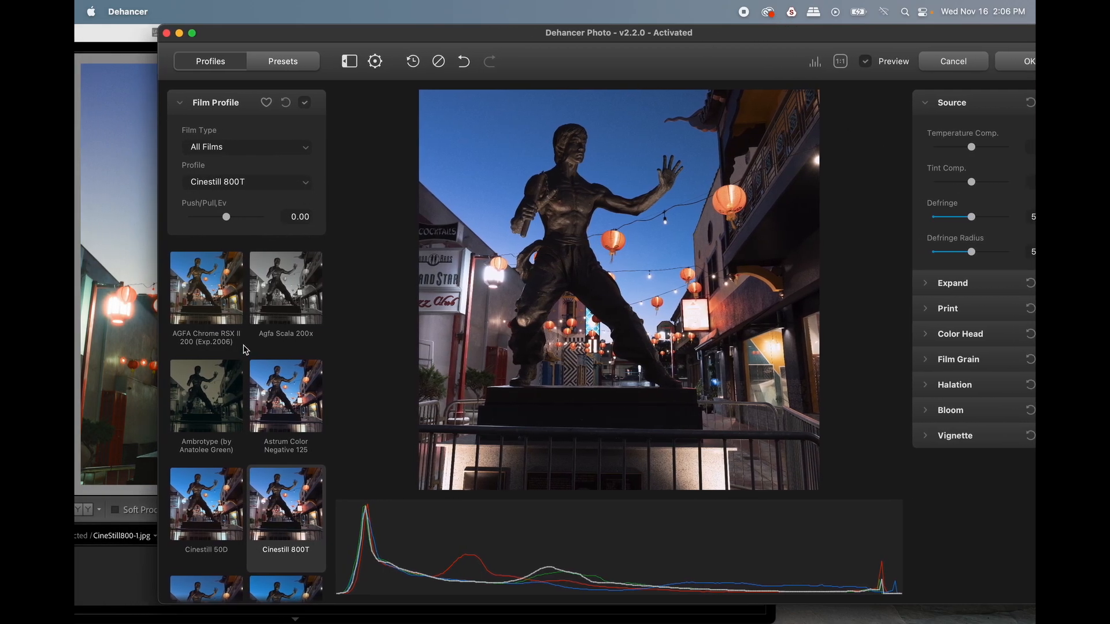
{"action": "left_click_drag", "start_coordinate": [469, 33], "coordinate": [381, 22]}
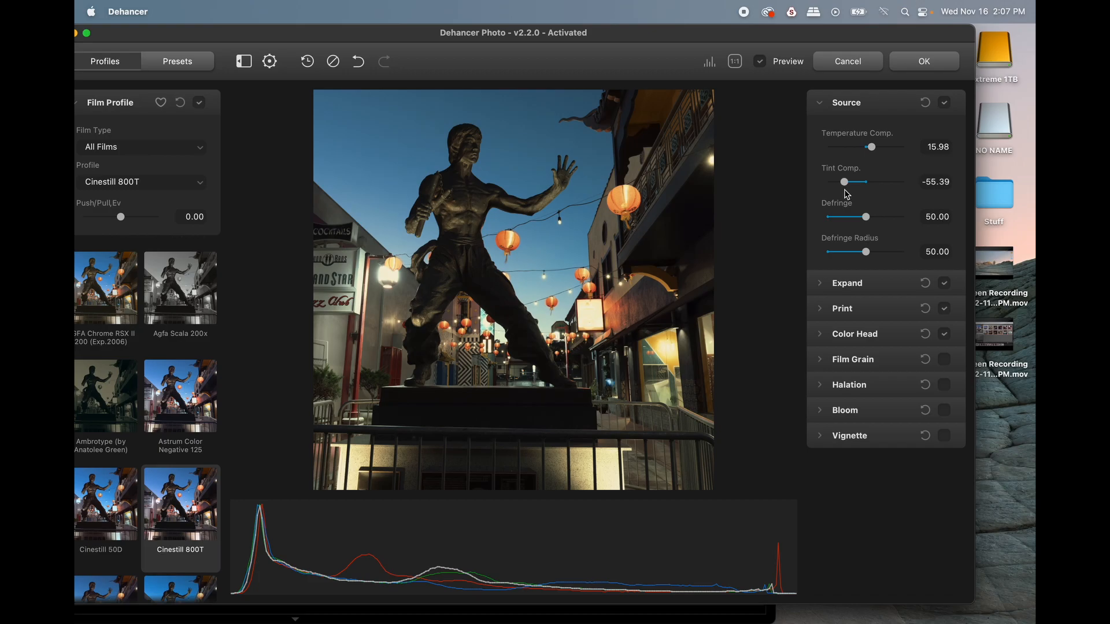
{"action": "left_click_drag", "start_coordinate": [845, 191], "coordinate": [850, 192]}
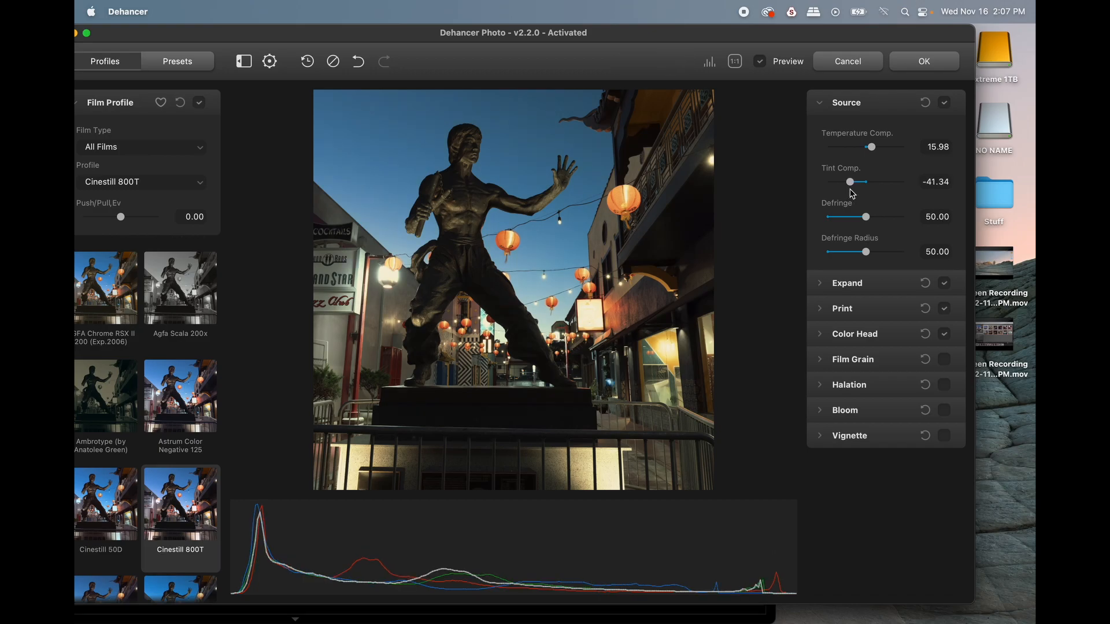
{"action": "left_click_drag", "start_coordinate": [873, 151], "coordinate": [871, 156]}
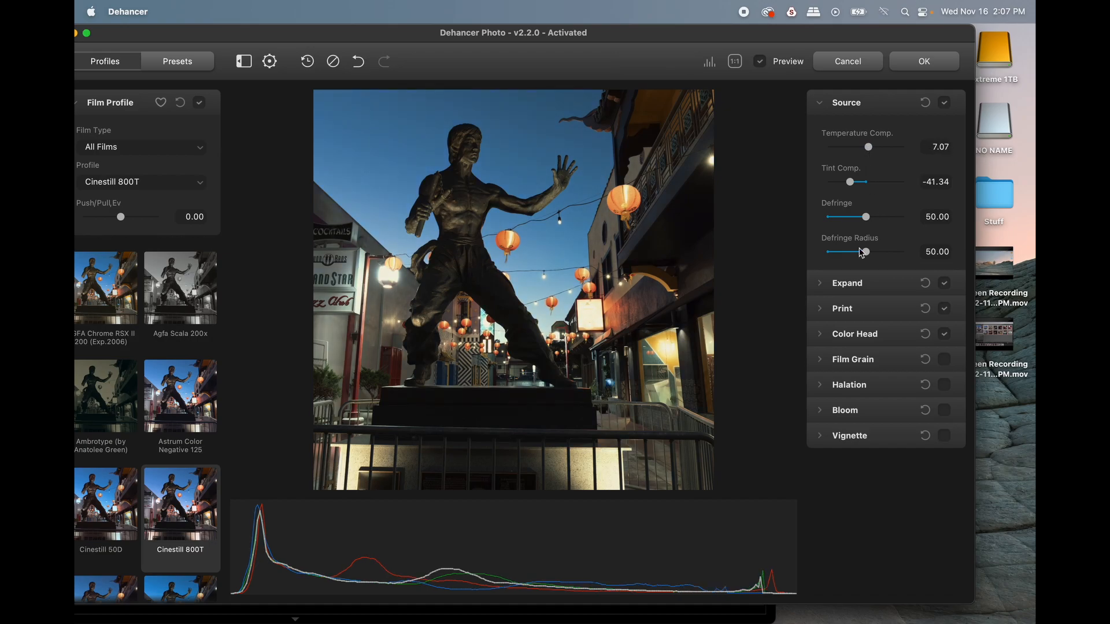
{"action": "left_click_drag", "start_coordinate": [429, 37], "coordinate": [451, 5]}
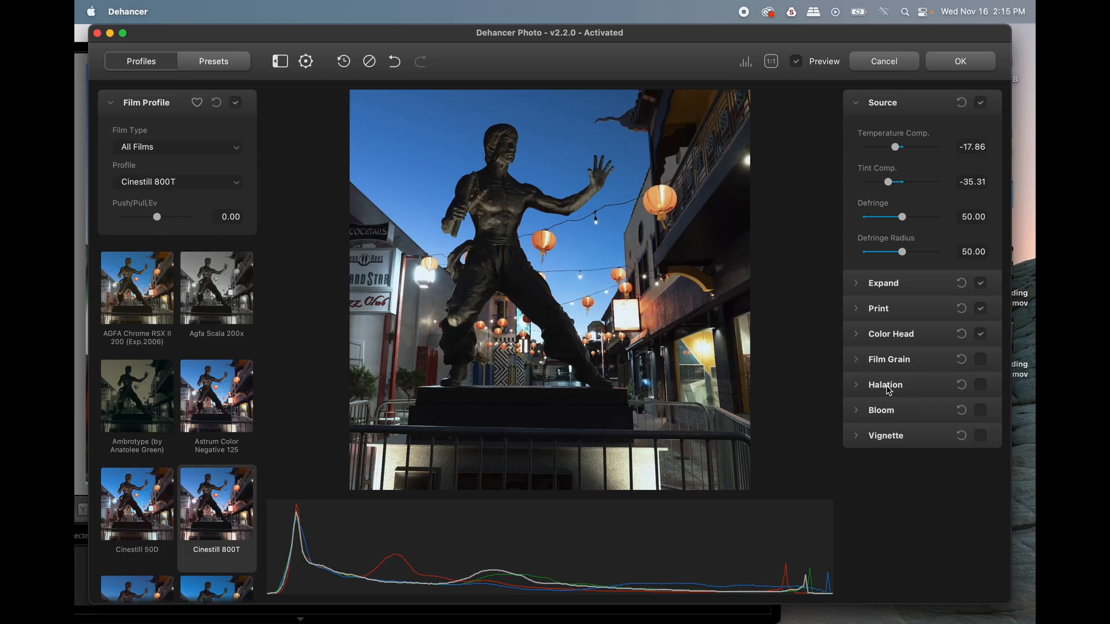
Enable Halation and set its Local Diffusion to about 71.53 and Global Diffusion to about 74.21
{"action": "left_click", "coordinate": [889, 392]}
{"action": "left_click", "coordinate": [980, 385]}
{"action": "scroll", "coordinate": [928, 373], "scroll_direction": "down", "scroll_amount": 1}
{"action": "scroll", "coordinate": [928, 373], "scroll_direction": "down", "scroll_amount": 10}
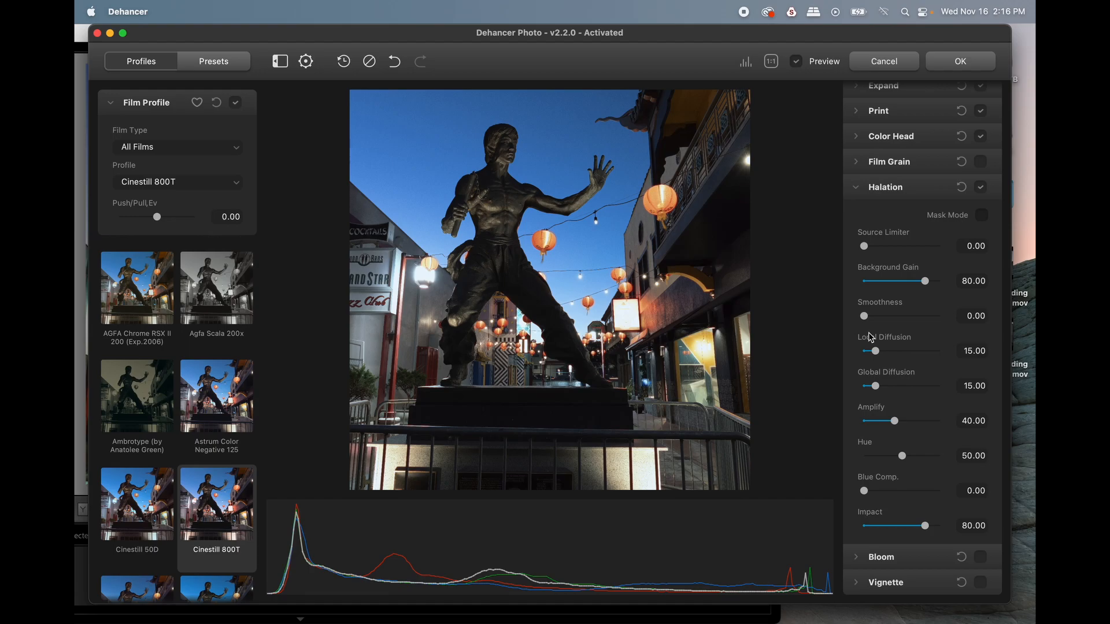
{"action": "left_click_drag", "start_coordinate": [877, 355], "coordinate": [921, 355]}
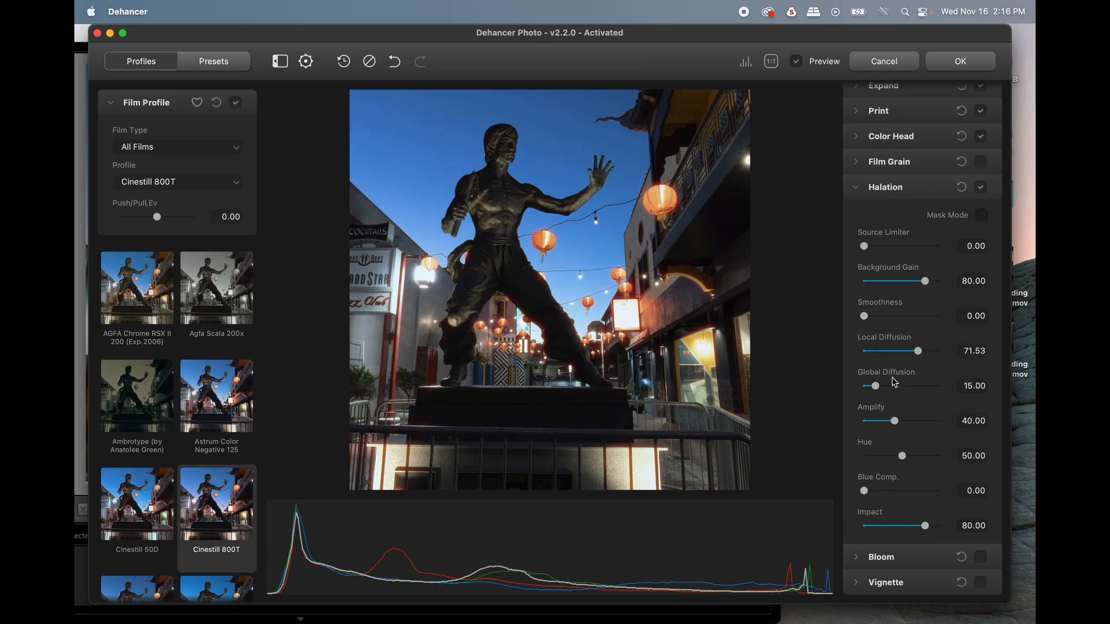
{"action": "left_click_drag", "start_coordinate": [878, 387], "coordinate": [923, 389]}
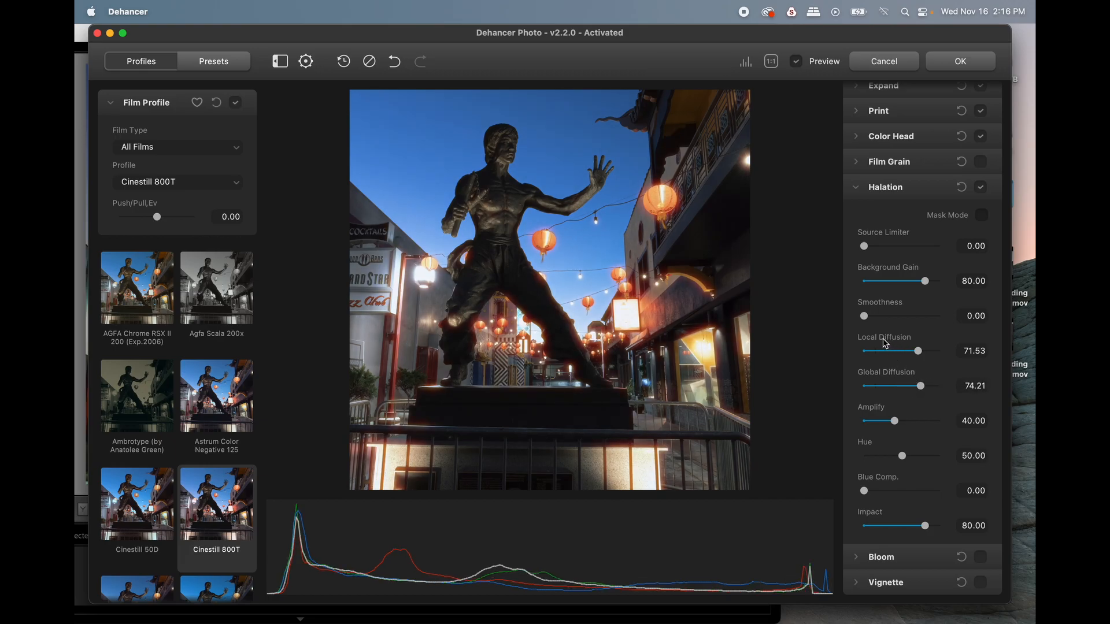